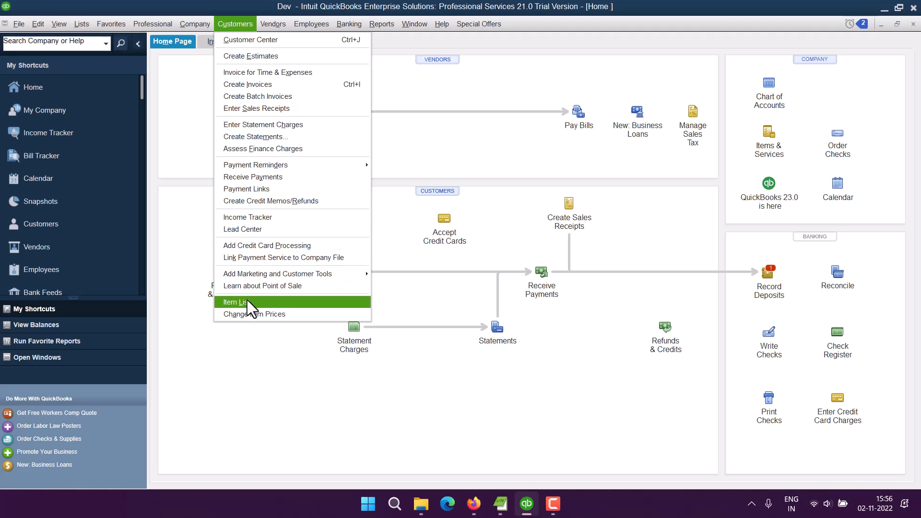
# - Open the Item List from the customer commands, close it, and reopen it from the vendor commands
pyautogui.click(247, 302)
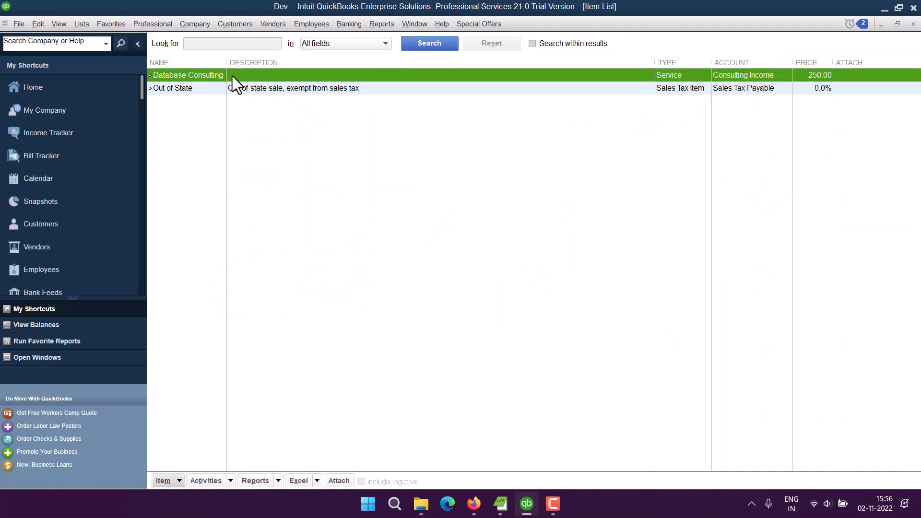
pyautogui.click(233, 26)
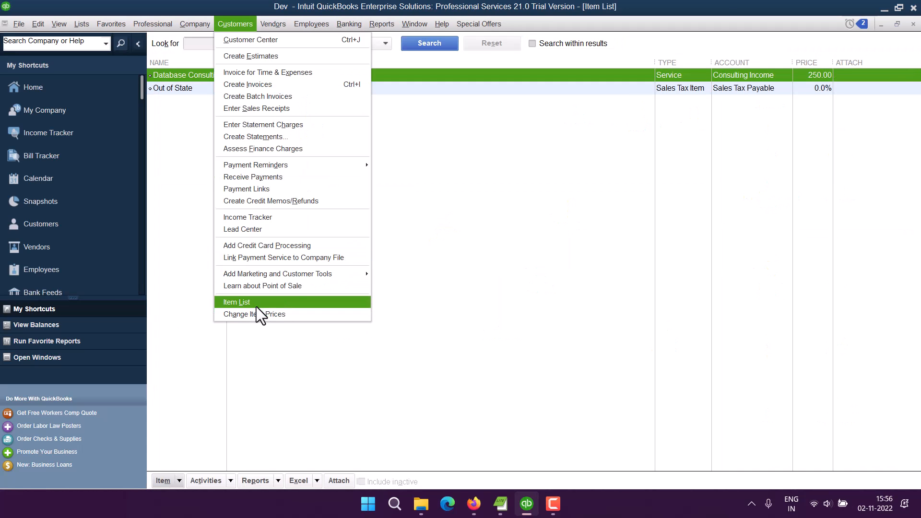
pyautogui.click(914, 24)
pyautogui.click(272, 23)
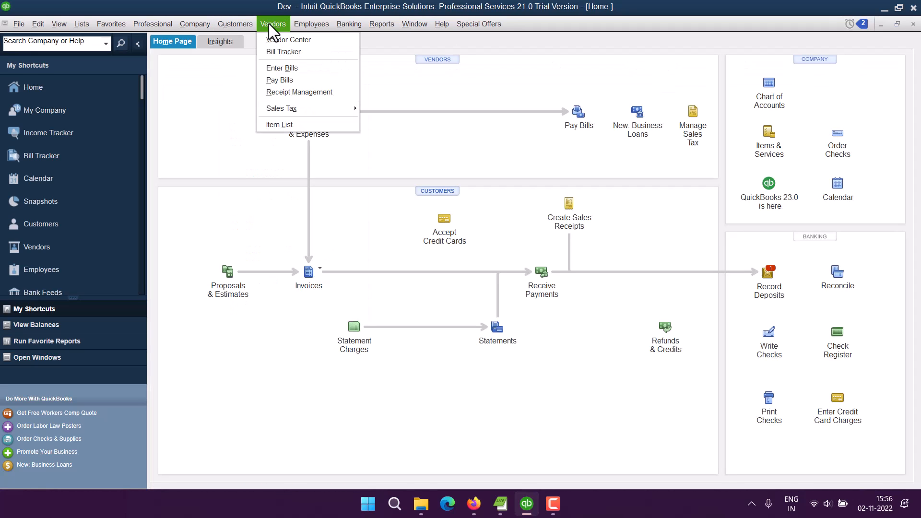
pyautogui.click(273, 125)
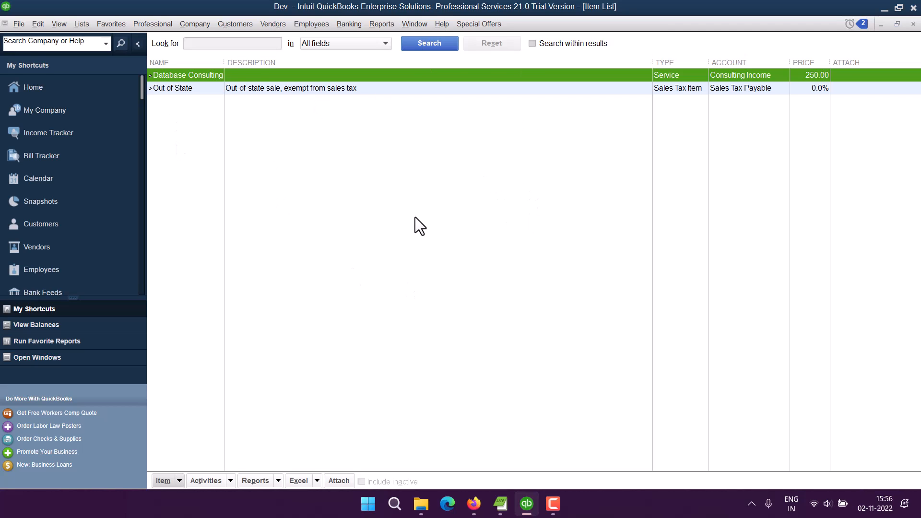
# - Try to delete the Database Consulting item from the Item List
pyautogui.click(277, 91)
pyautogui.click(172, 74)
pyautogui.click(199, 90)
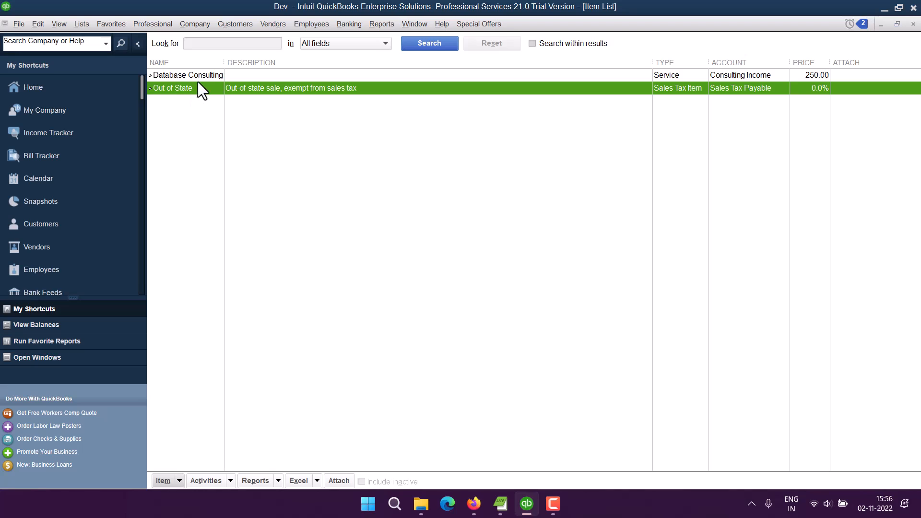
pyautogui.click(174, 76)
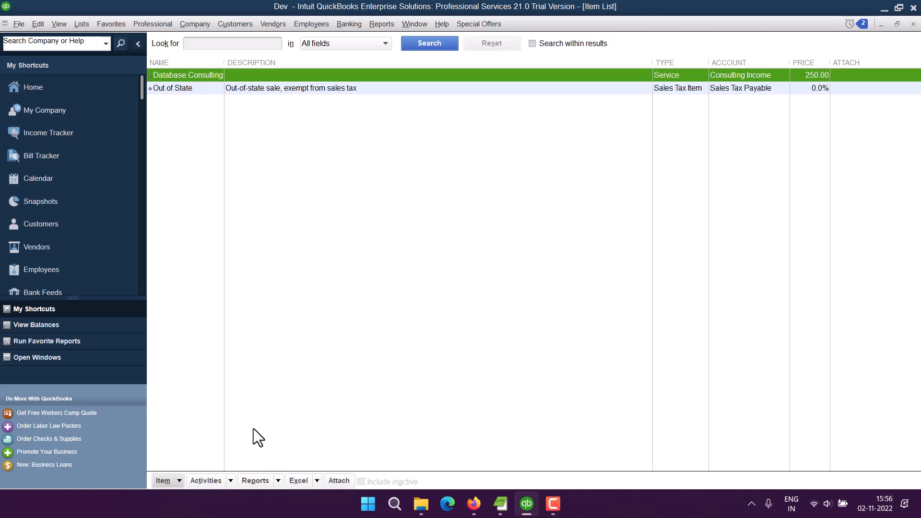
pyautogui.click(178, 481)
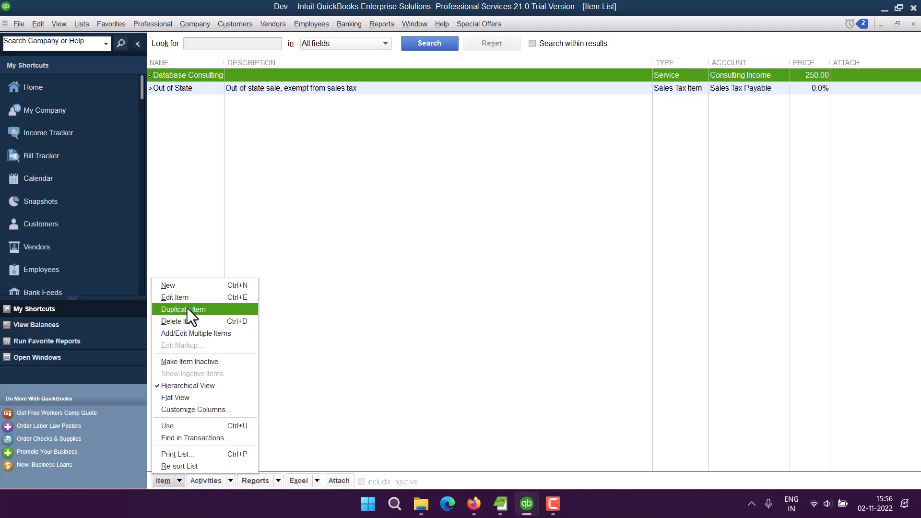
pyautogui.click(183, 321)
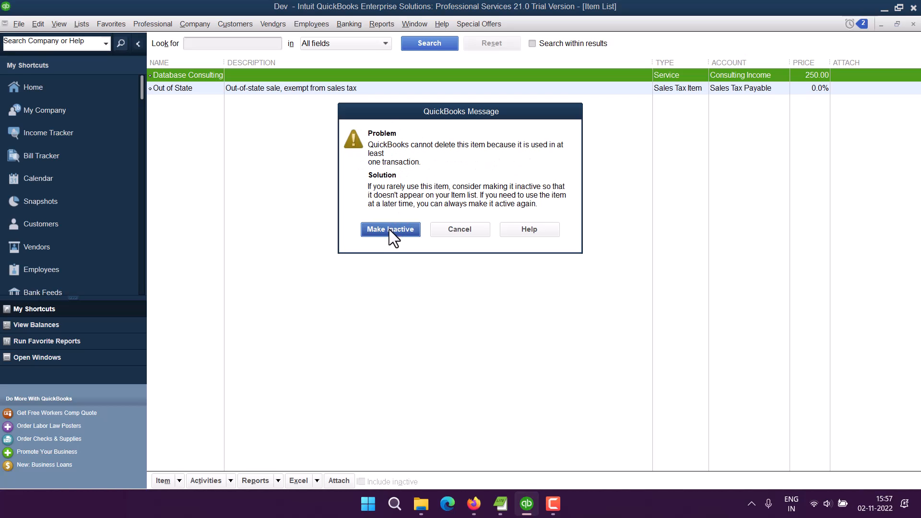
pyautogui.click(447, 230)
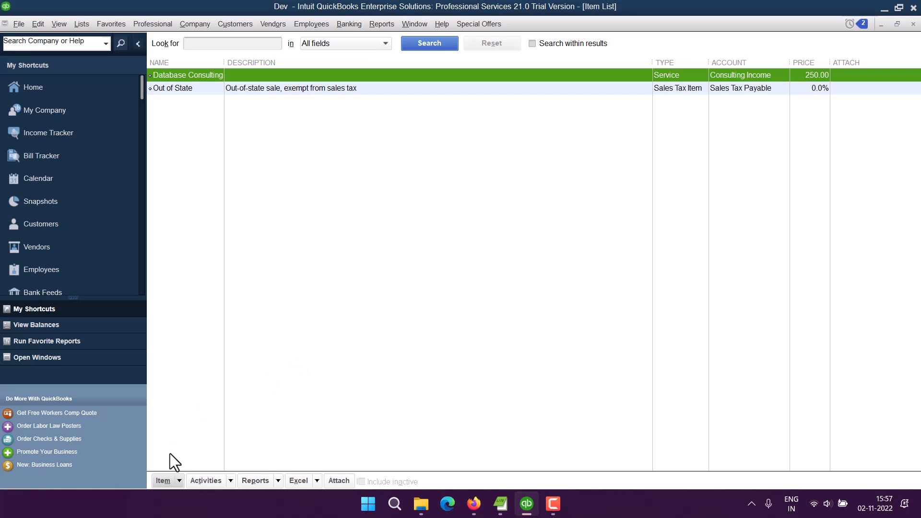
# - Start a new item and set its type to Service
pyautogui.click(165, 482)
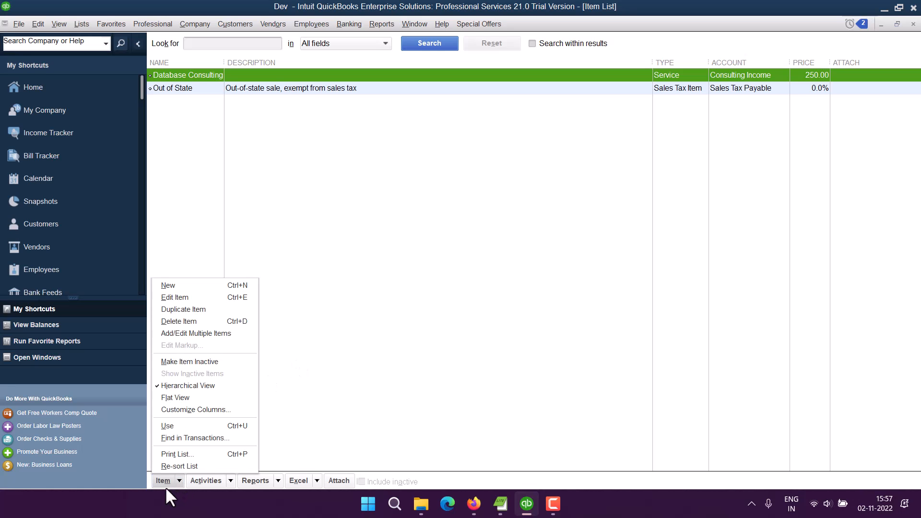
pyautogui.click(185, 284)
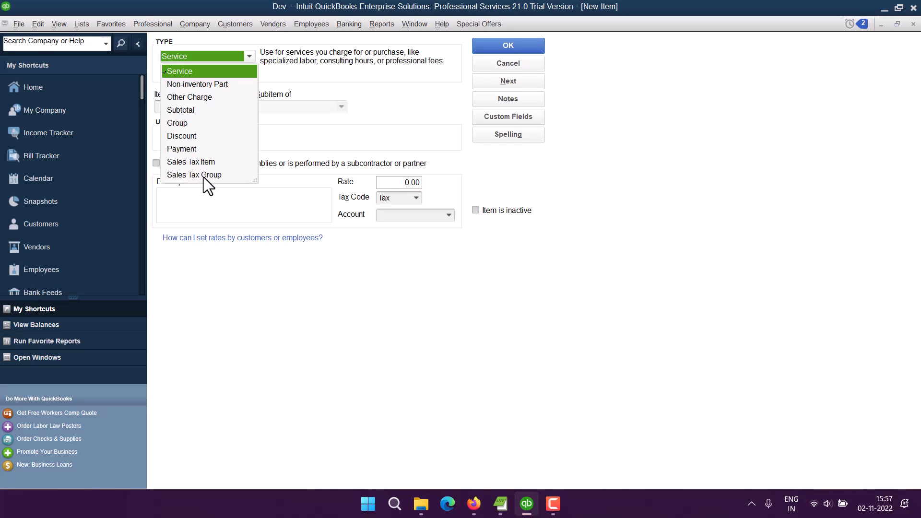
pyautogui.click(388, 82)
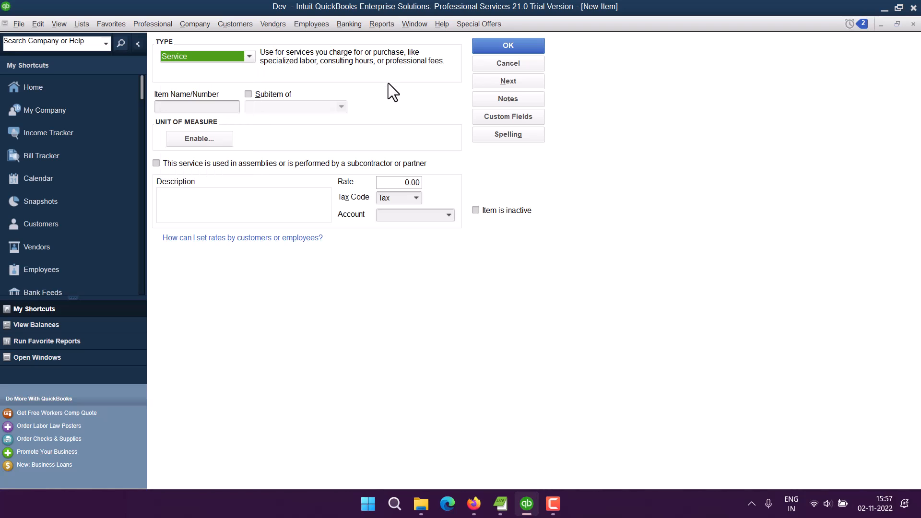
pyautogui.click(180, 58)
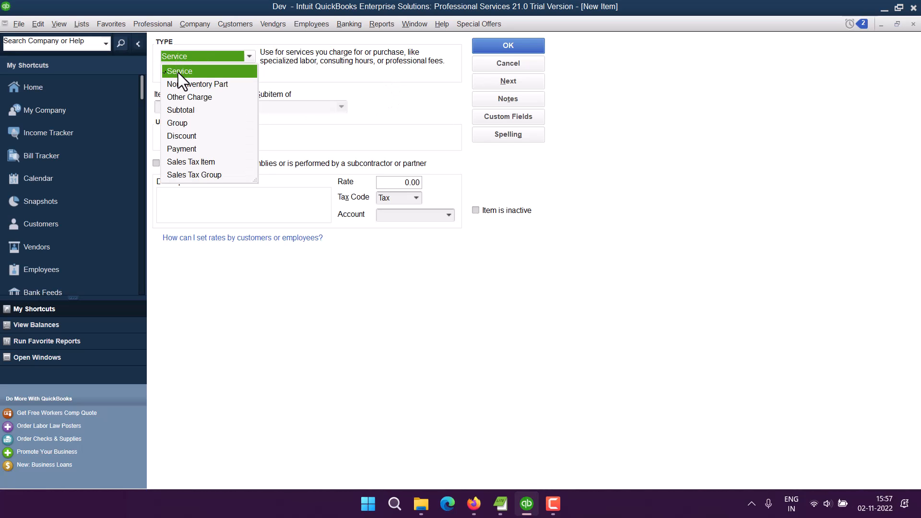
pyautogui.click(178, 72)
# - Define a custom item field labelled Consulting, mark it for use, and let it accept any text
pyautogui.click(501, 117)
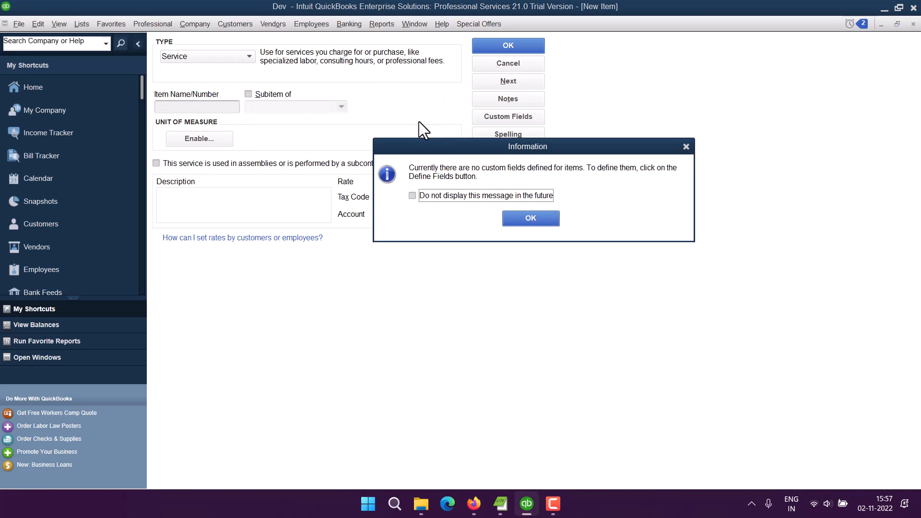
pyautogui.click(521, 219)
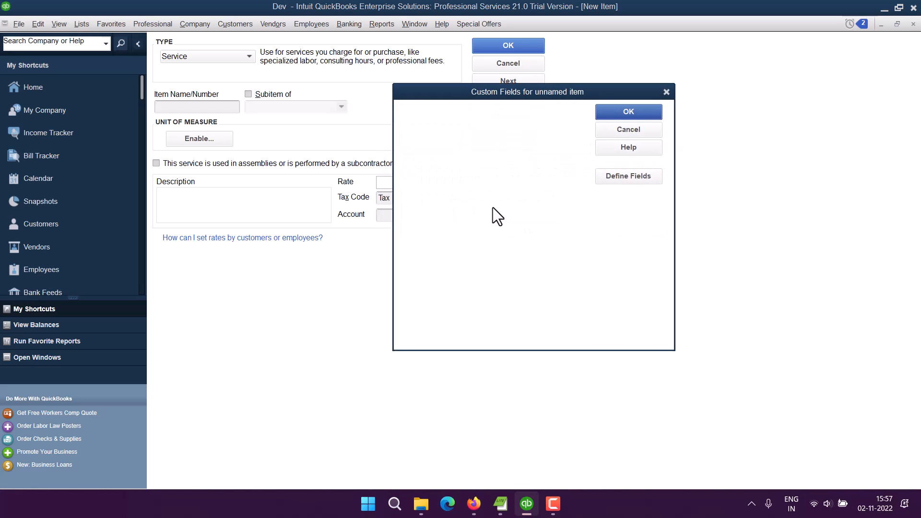
pyautogui.click(609, 177)
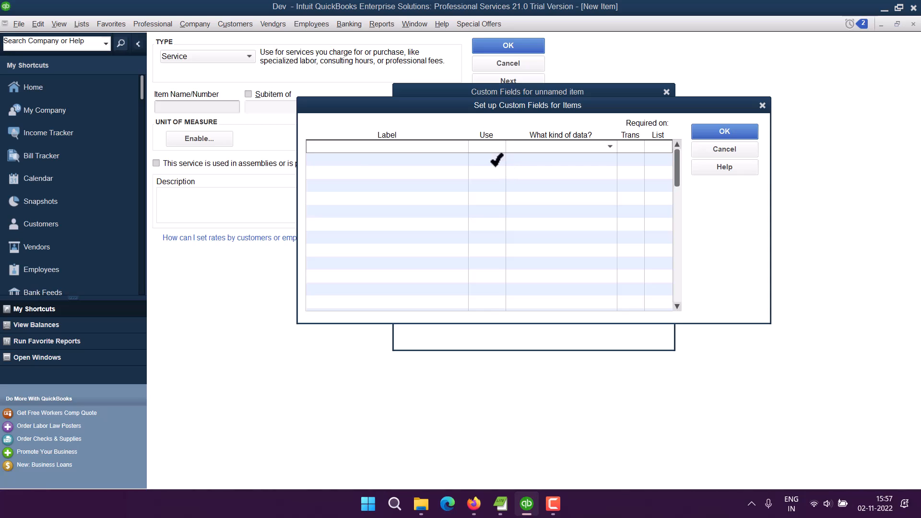
pyautogui.click(349, 159)
pyautogui.click(344, 146)
pyautogui.write('Consulting')
pyautogui.click(486, 146)
pyautogui.click(610, 147)
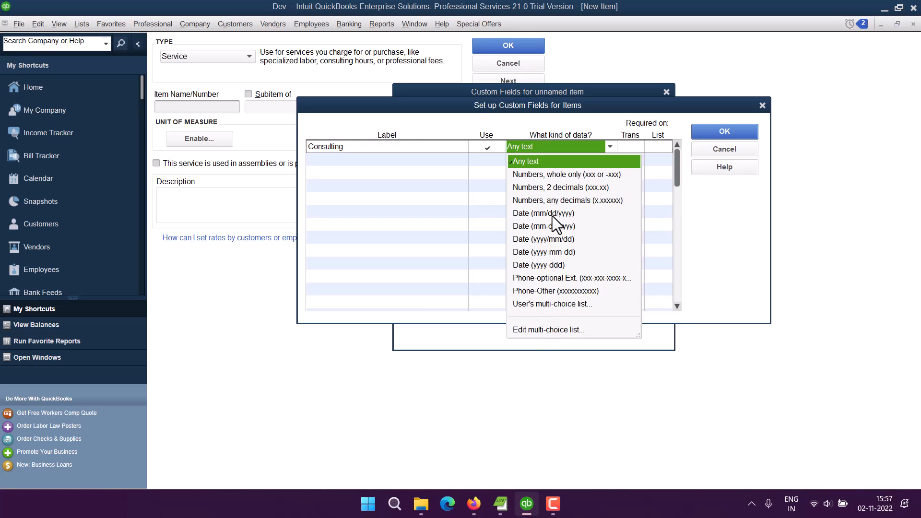
pyautogui.click(556, 144)
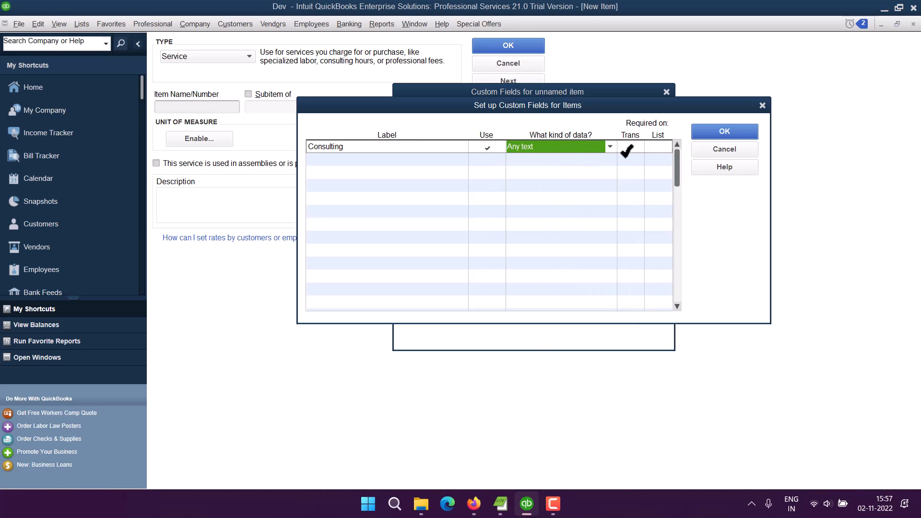
# - Require the Consulting custom field on the list for Service items only, and save the custom field setup
pyautogui.click(654, 148)
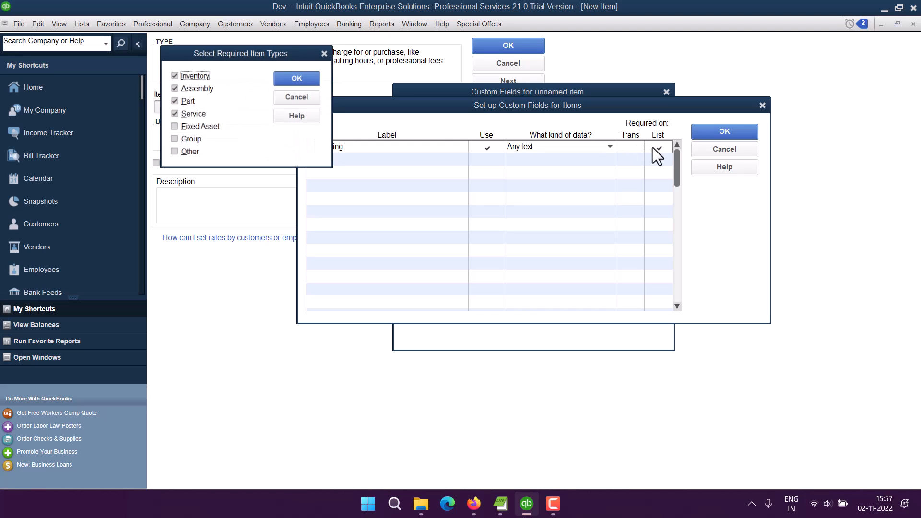
pyautogui.click(174, 101)
pyautogui.click(174, 90)
pyautogui.click(175, 77)
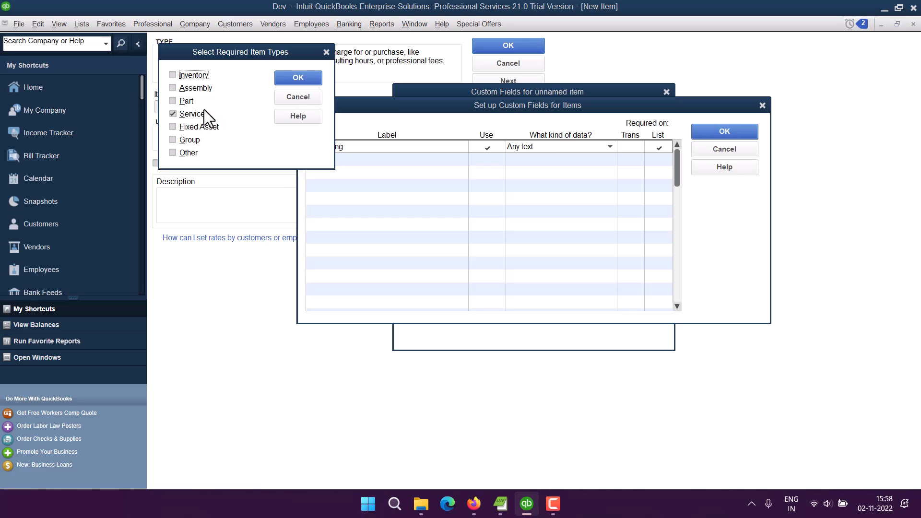
pyautogui.click(295, 77)
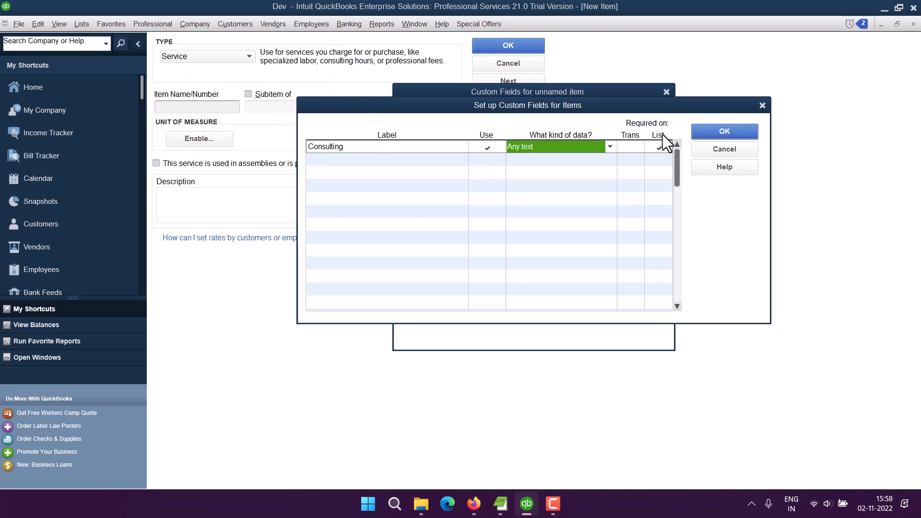
pyautogui.click(717, 130)
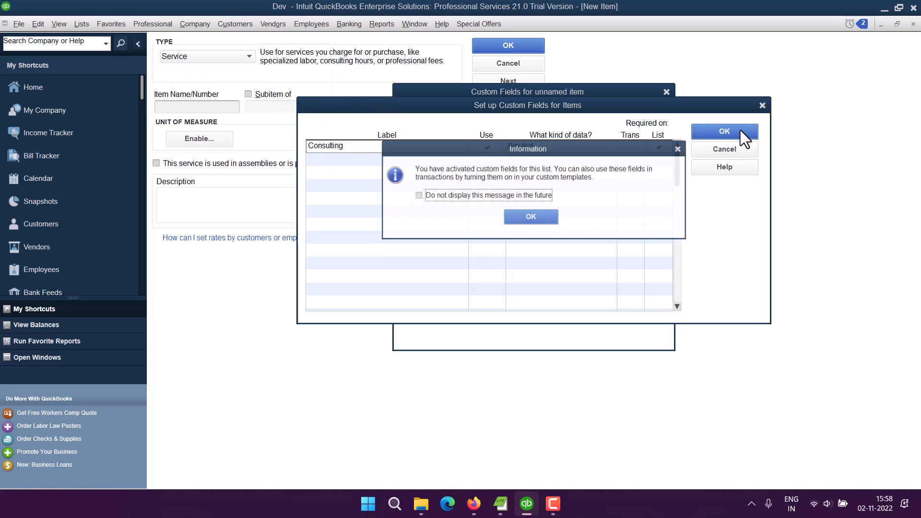
pyautogui.click(530, 220)
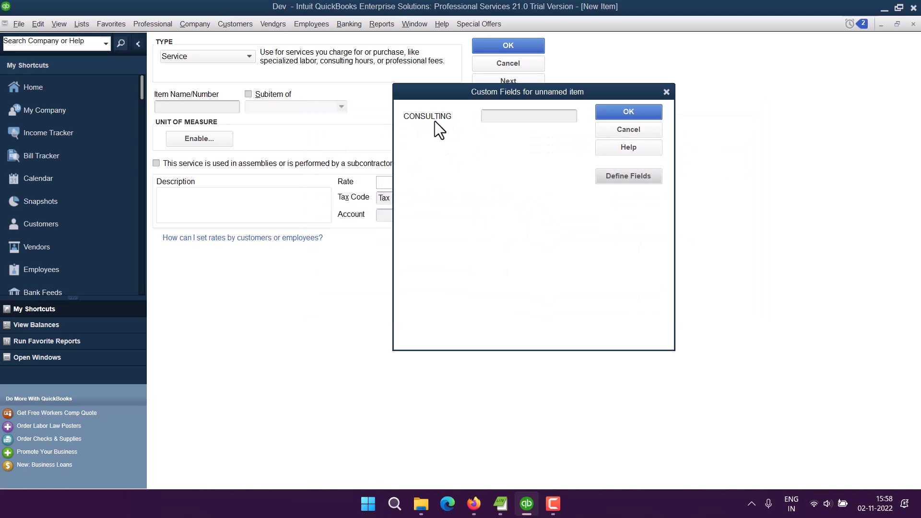
# - Fill in the new item's Consulting custom field with Database Service and save it
pyautogui.click(617, 115)
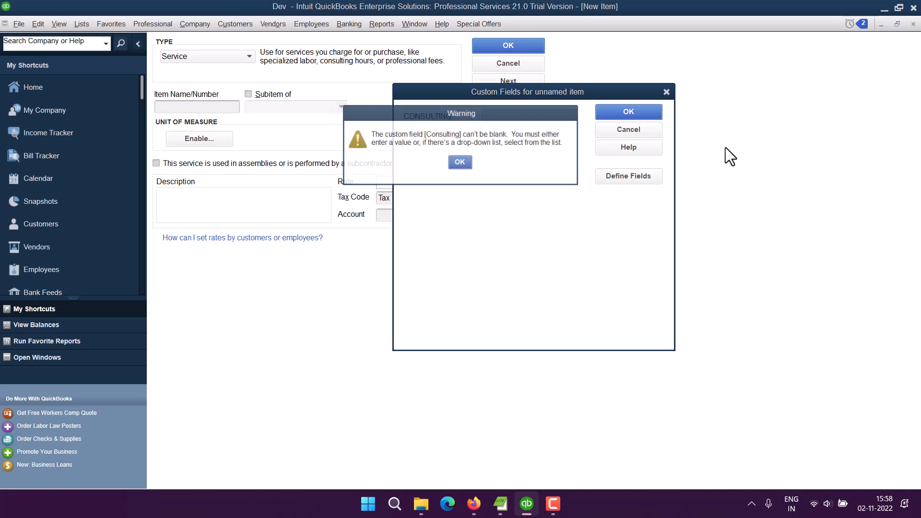
pyautogui.click(460, 163)
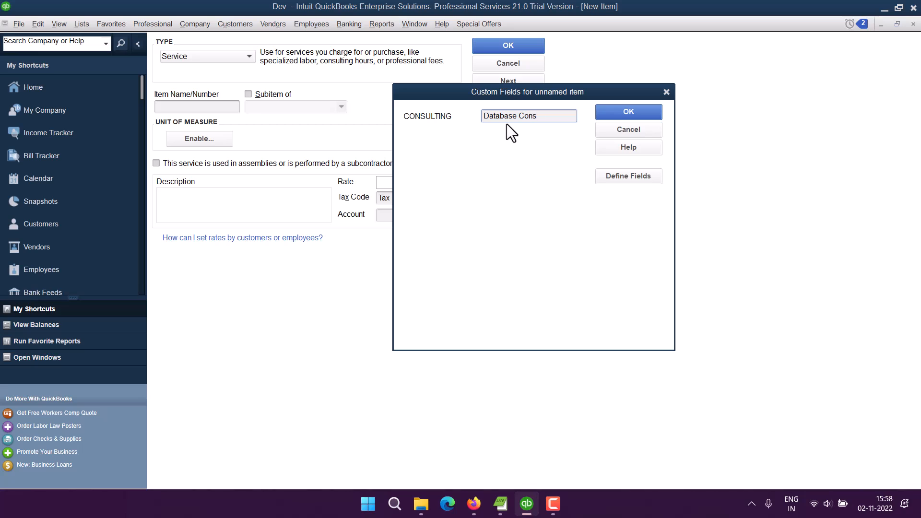
pyautogui.write('Database Service')
pyautogui.click(619, 111)
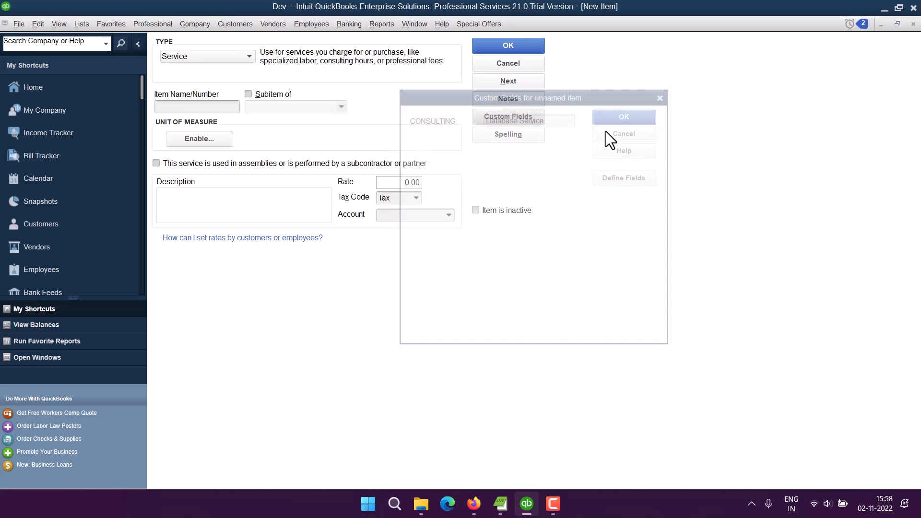
# - Keep the new item's type as Service, mark it as a subitem, and check the available parent items
pyautogui.click(249, 56)
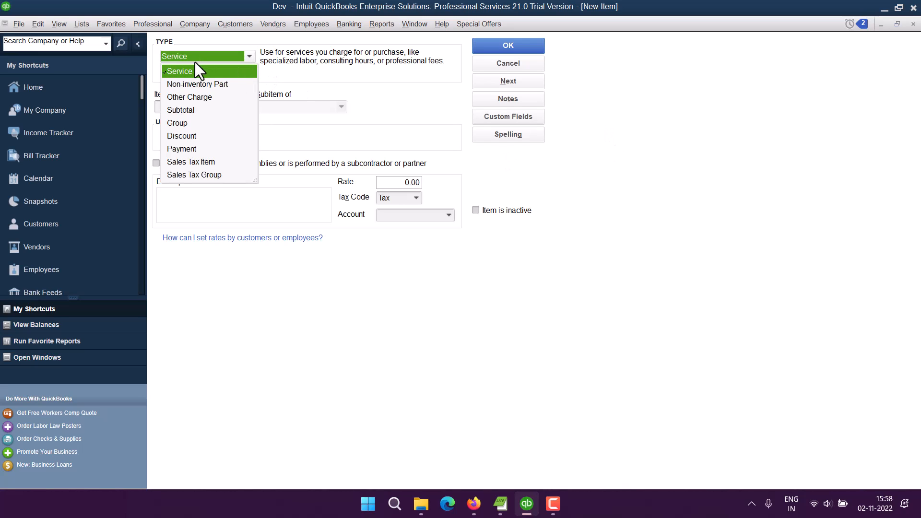
pyautogui.click(218, 70)
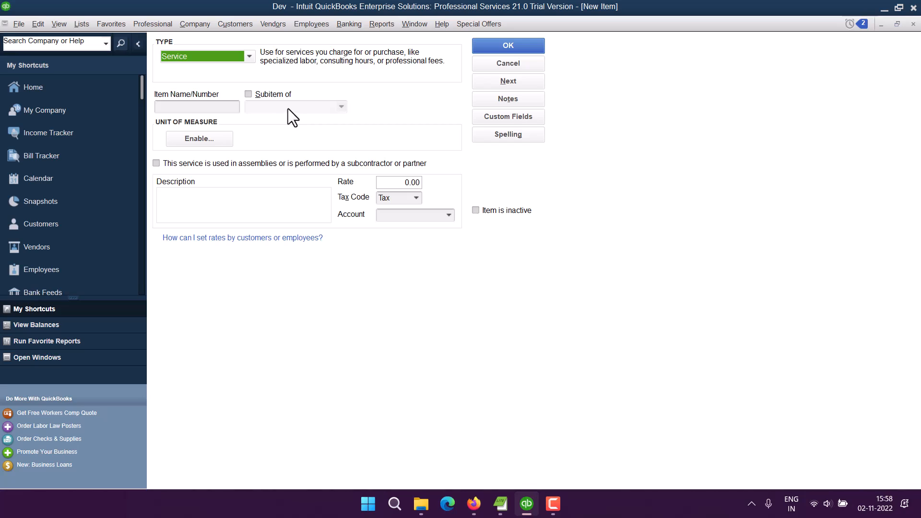
pyautogui.click(249, 94)
pyautogui.click(342, 107)
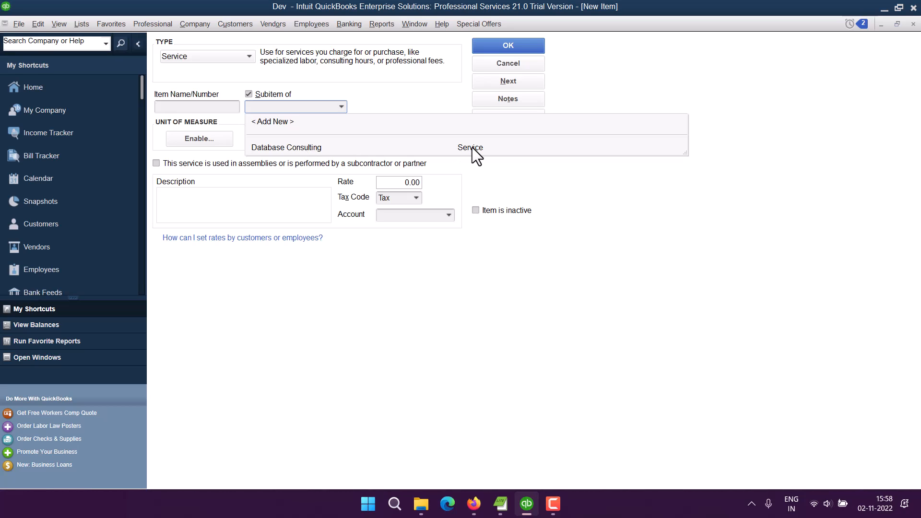
pyautogui.click(365, 101)
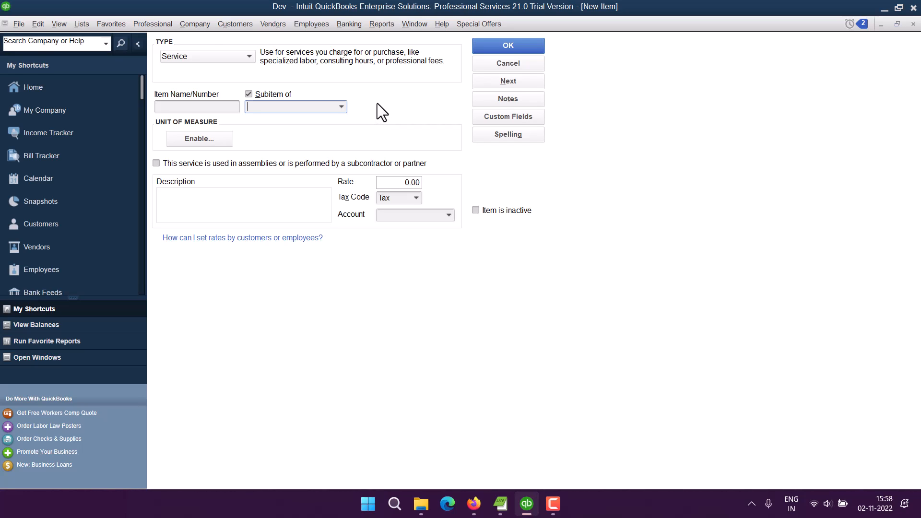
# - Return to the Item List from the vendor commands and look over the actions available for Database Consulting
pyautogui.click(221, 24)
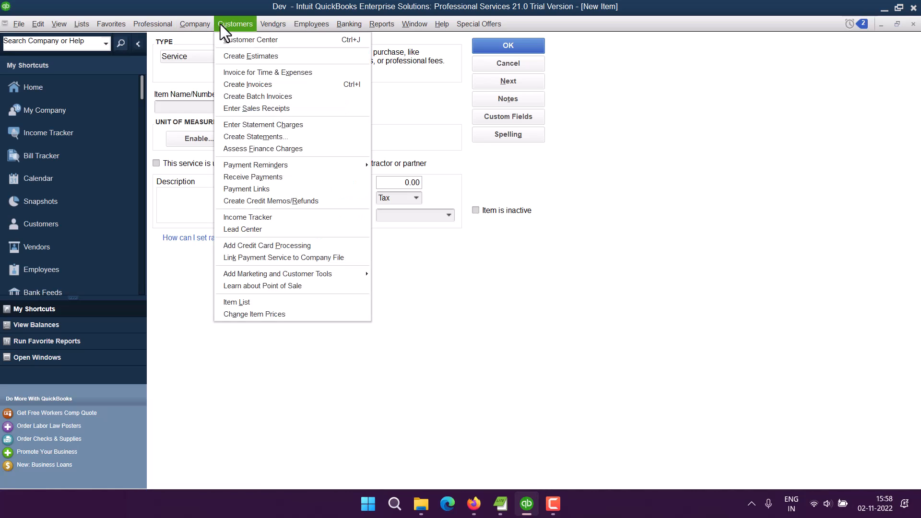
pyautogui.click(262, 30)
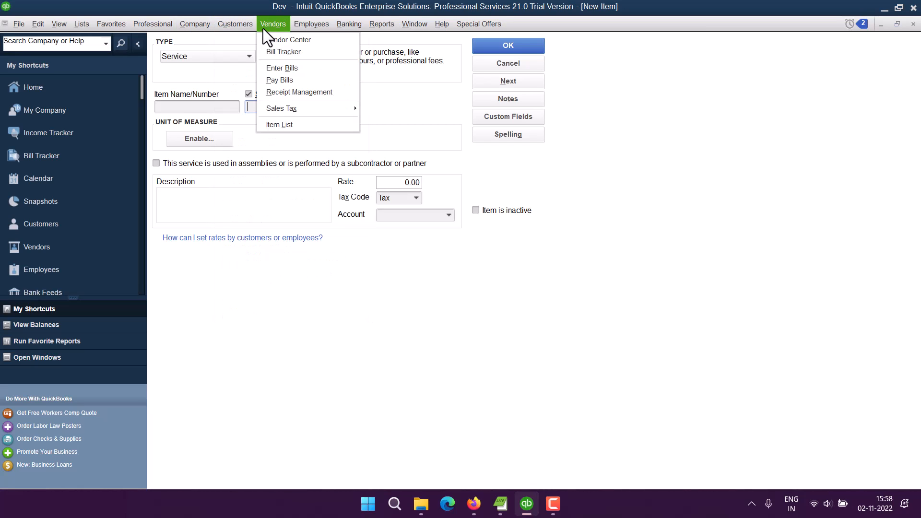
pyautogui.click(266, 125)
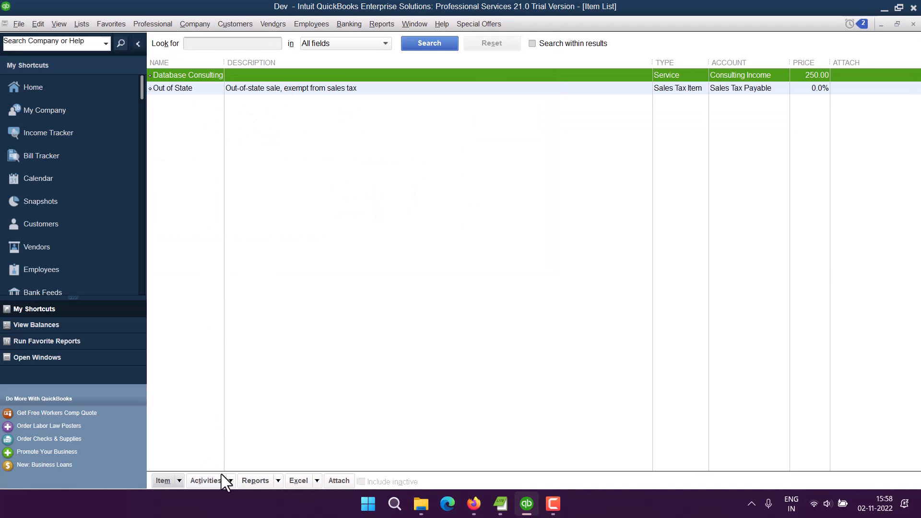
pyautogui.click(180, 480)
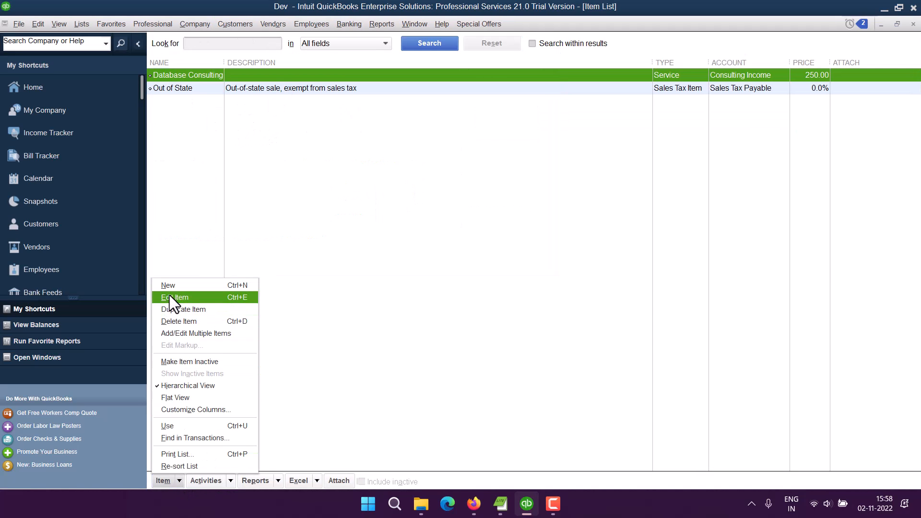
pyautogui.click(347, 258)
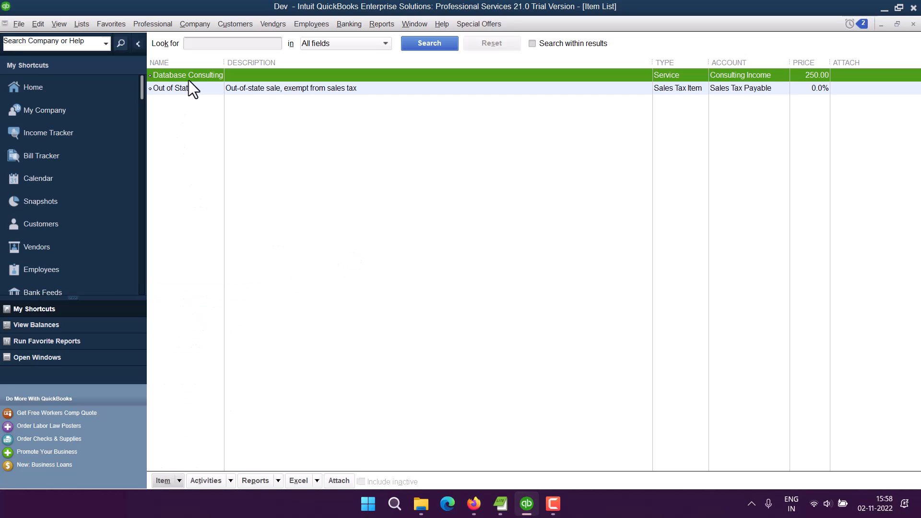
# - Return to the unfinished new service item from the Item List and try to save it without a name
pyautogui.click(179, 480)
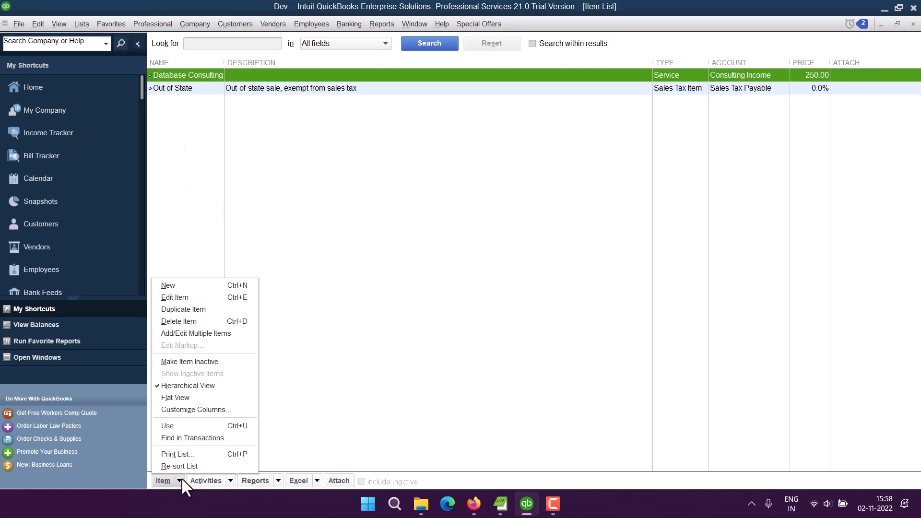
pyautogui.click(198, 294)
pyautogui.press('Escape')
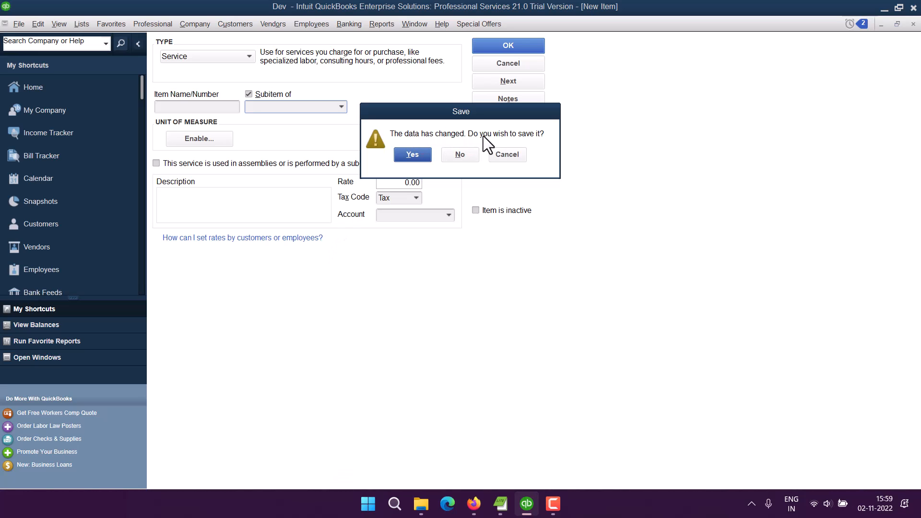
pyautogui.click(417, 152)
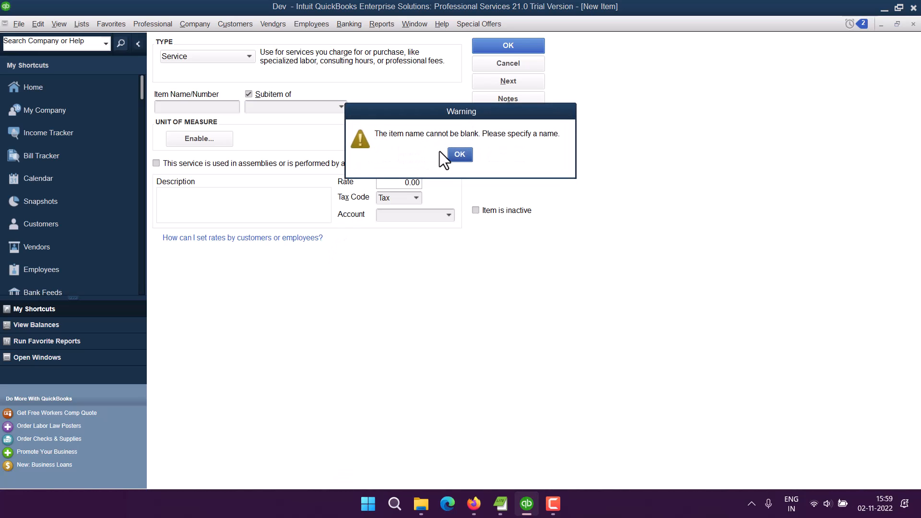
pyautogui.click(459, 154)
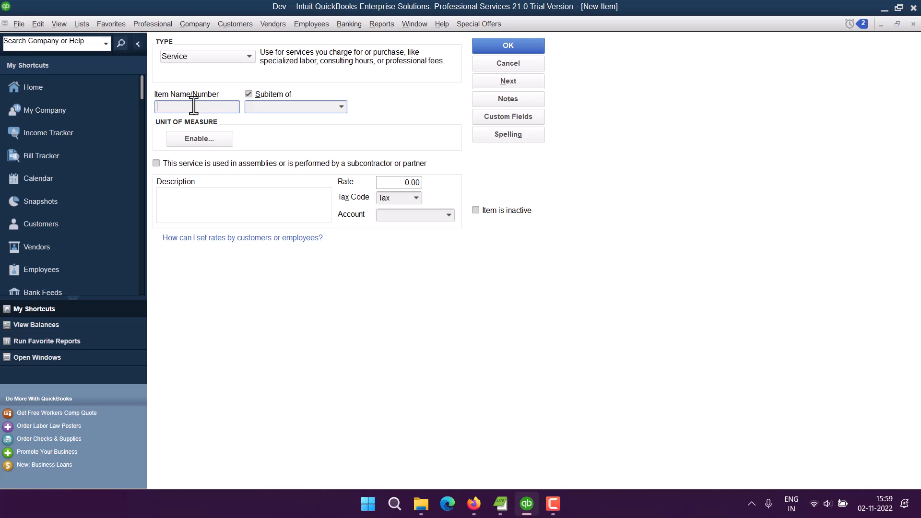
# - Name the new service item DBA, assign it to the Consulting Income account, and save it
pyautogui.write('DBA')
pyautogui.moveTo(168, 106); pyautogui.dragTo(178, 108)
pyautogui.click(205, 111)
pyautogui.click(450, 215)
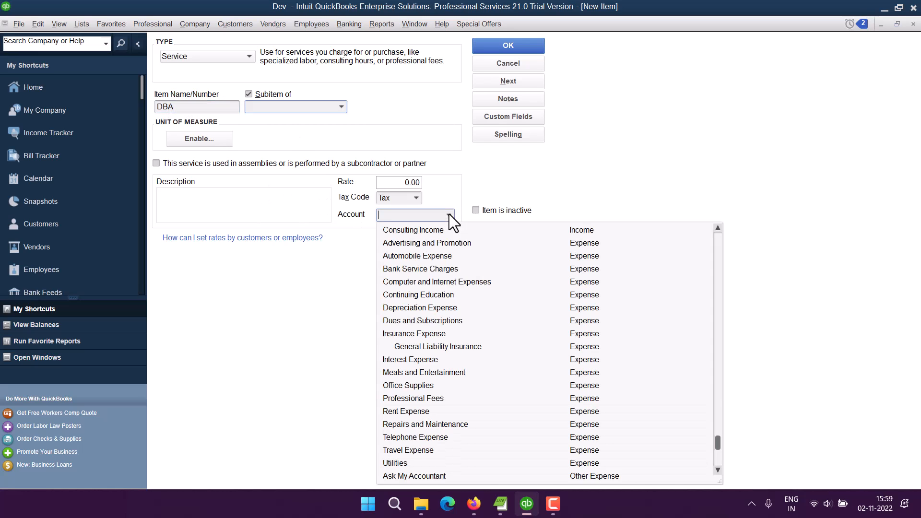
pyautogui.click(399, 230)
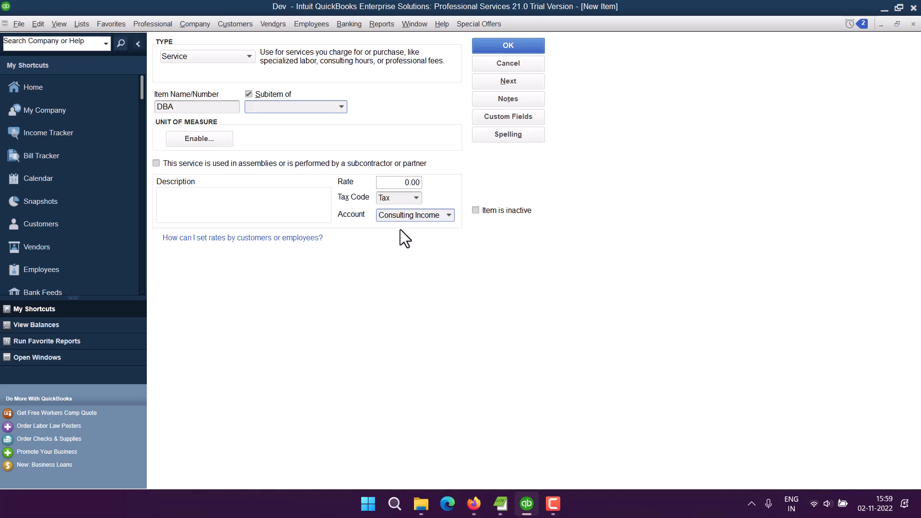
pyautogui.click(504, 43)
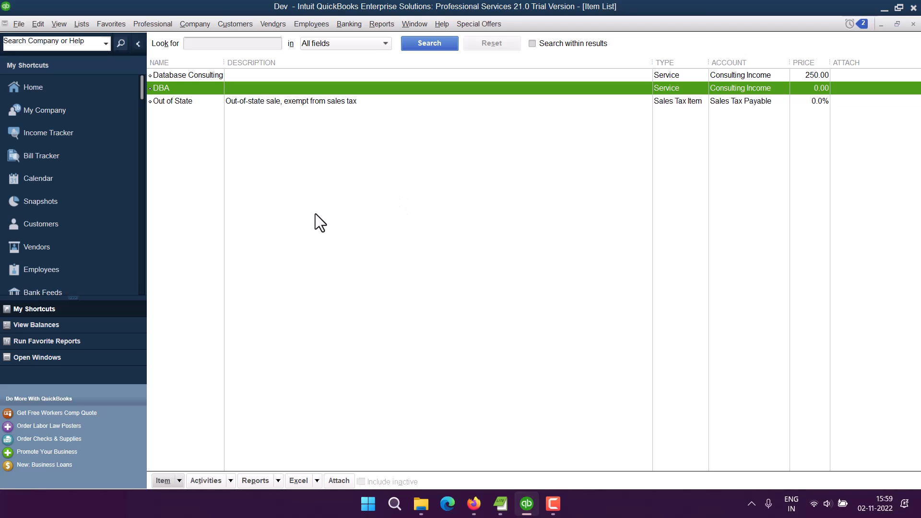
# - Review the Database Consulting, DBA and Out of State entries in the Item List
pyautogui.click(173, 76)
pyautogui.click(175, 98)
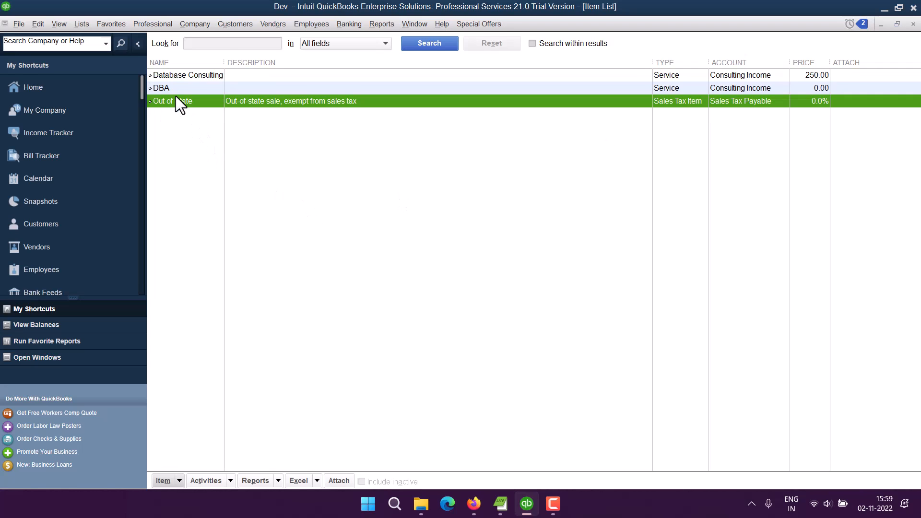
pyautogui.click(178, 89)
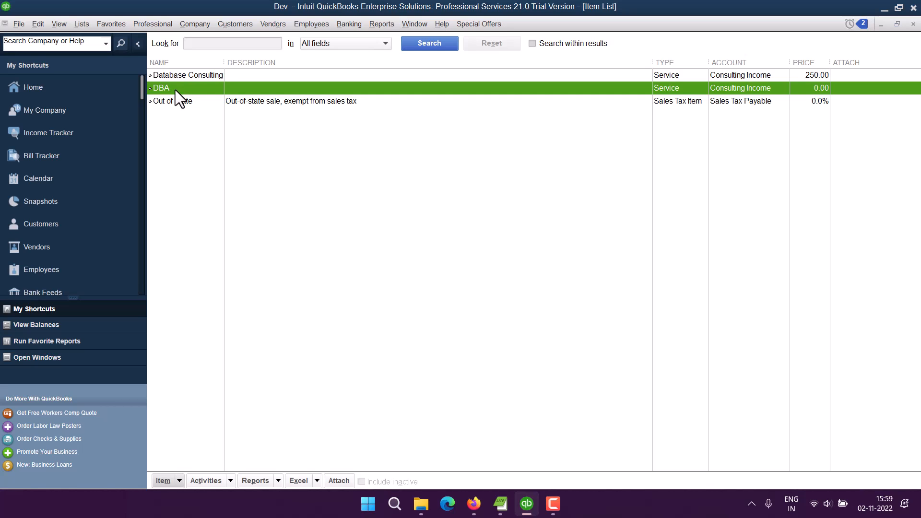
pyautogui.click(175, 76)
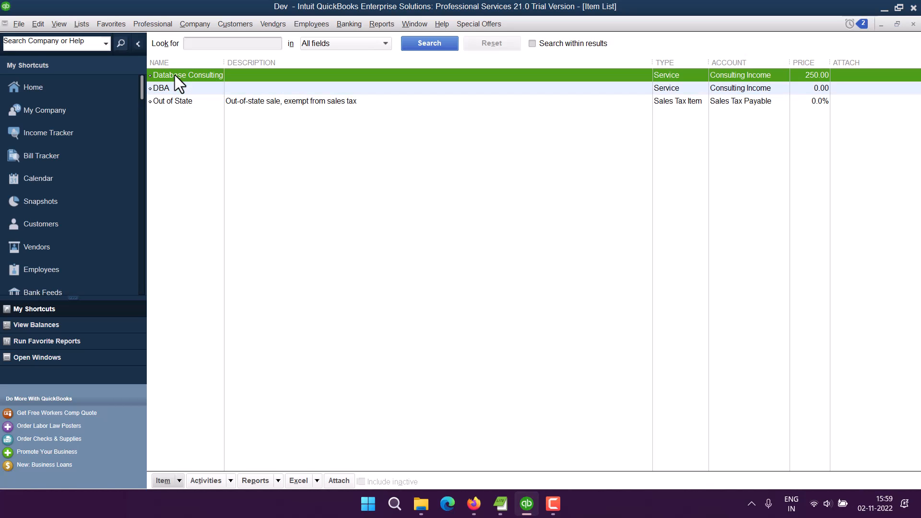
pyautogui.click(176, 87)
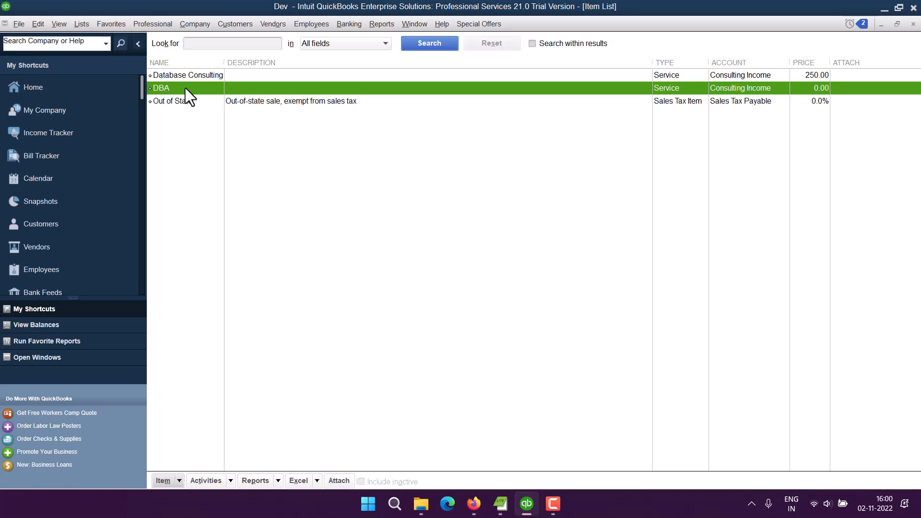
pyautogui.click(179, 78)
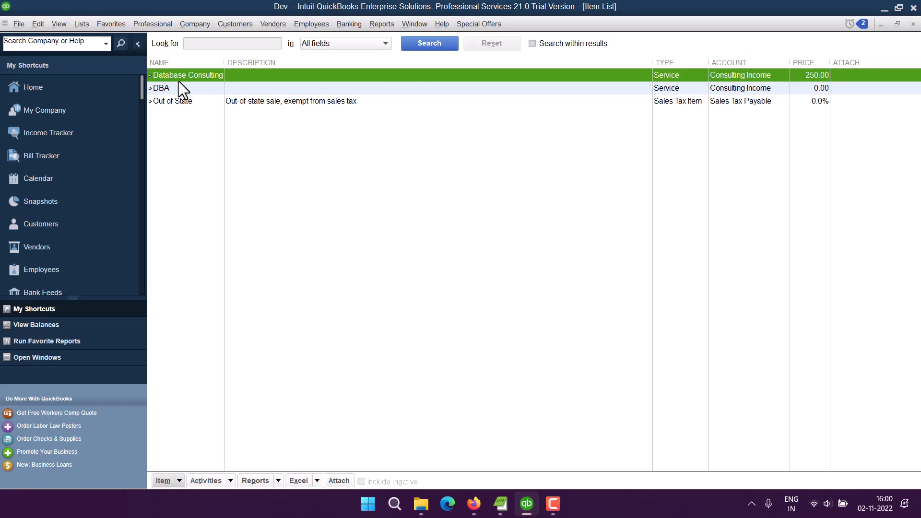
pyautogui.click(188, 100)
pyautogui.click(180, 89)
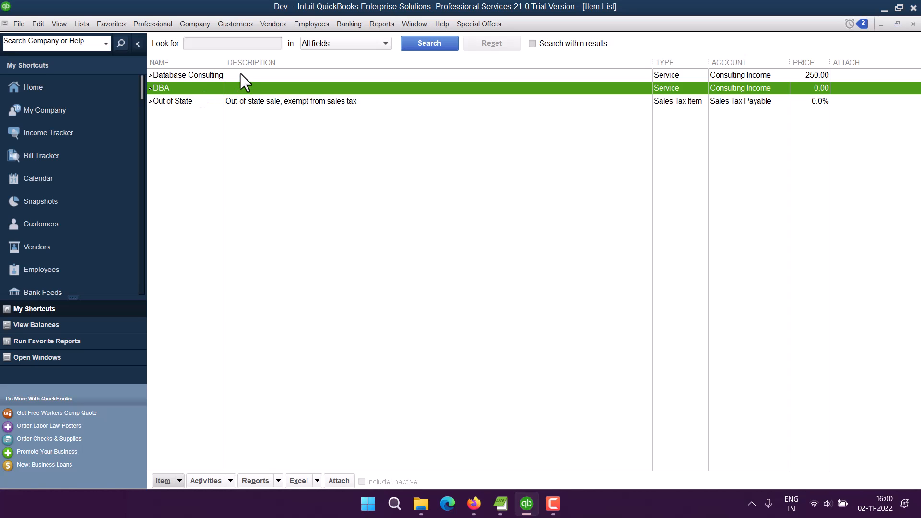
# - Look over the customer and vendor commands that give access to the Item List, and return to Database Consulting
pyautogui.click(227, 24)
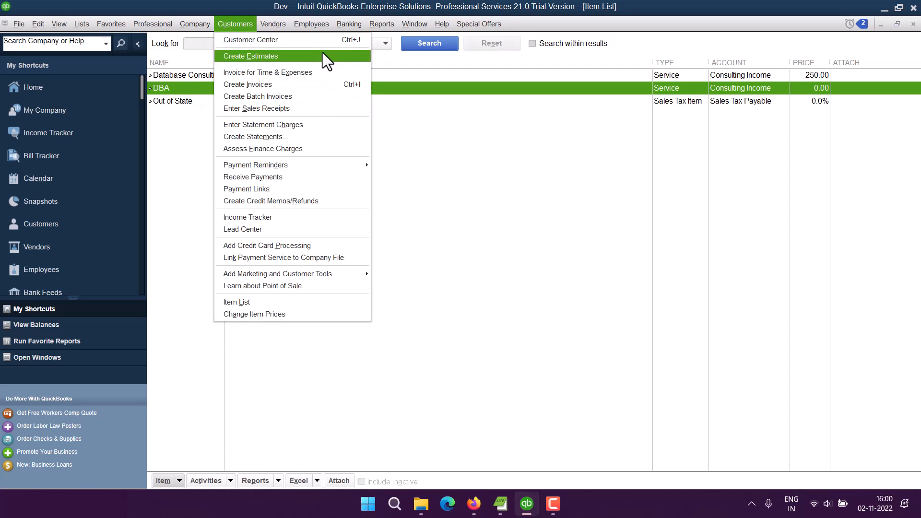
pyautogui.moveTo(268, 27)
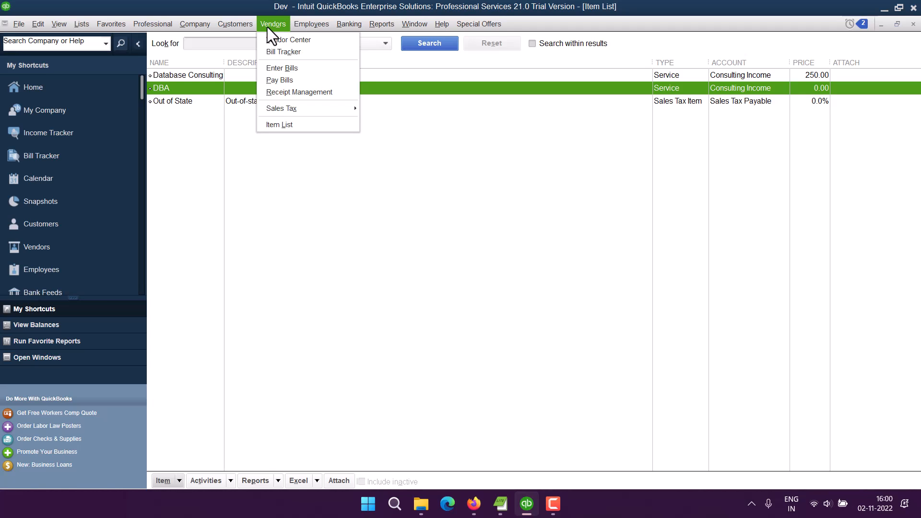
pyautogui.click(176, 102)
pyautogui.click(181, 77)
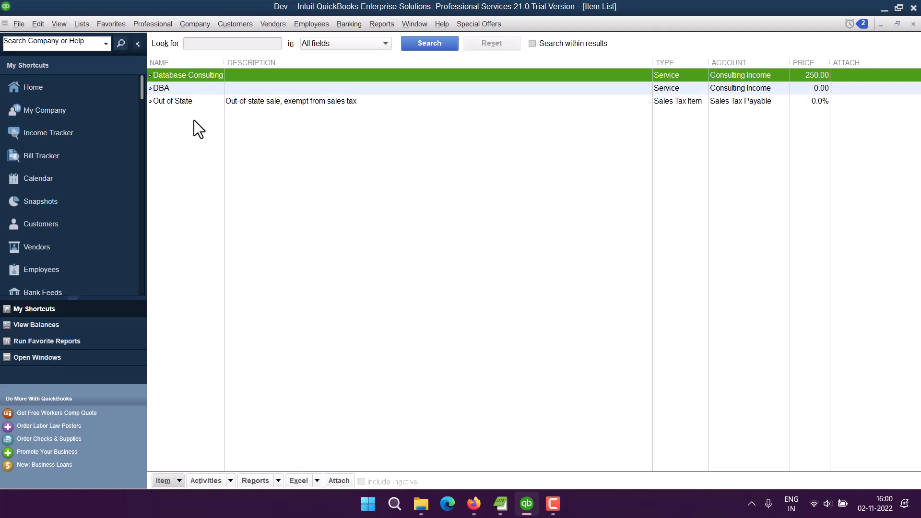